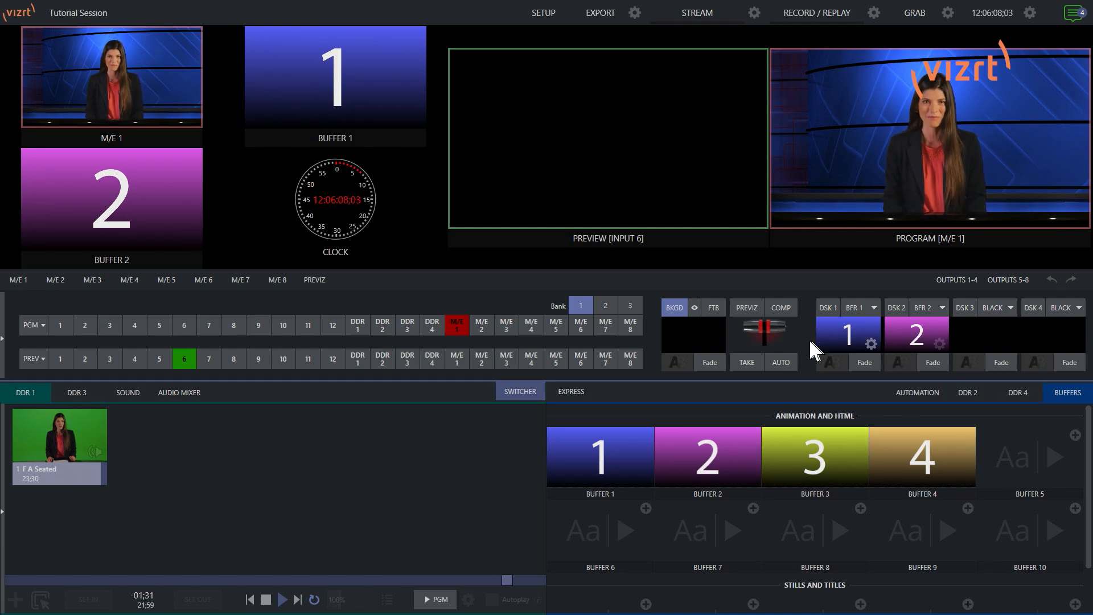
Open the DSK 1 overlay settings and scale it to 31.7% zoom, positioned at about X -92.1, Y -41.2
click(827, 306)
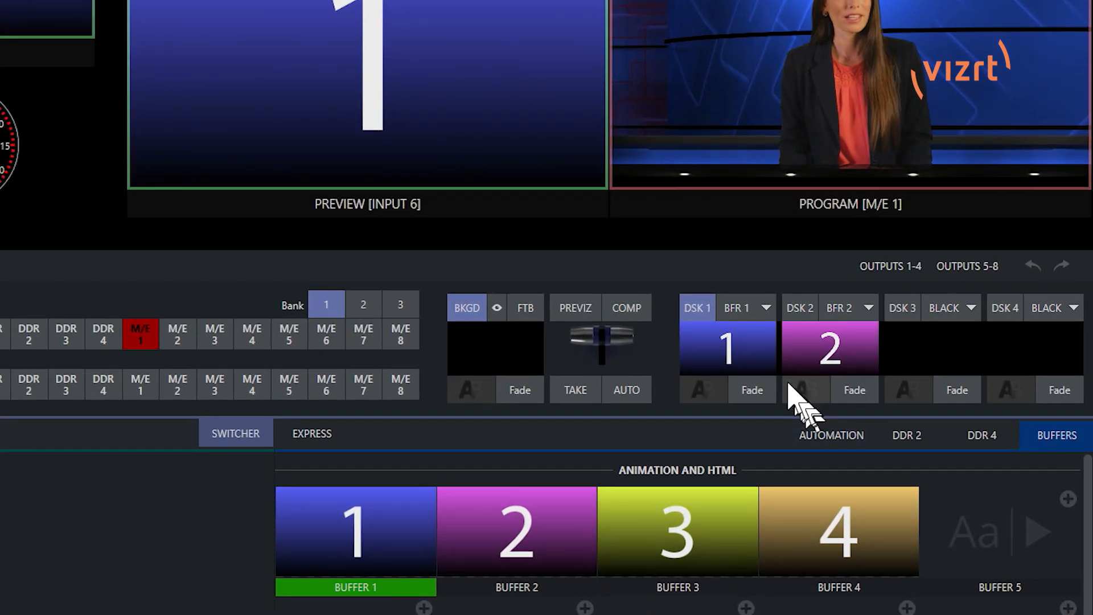
click(763, 364)
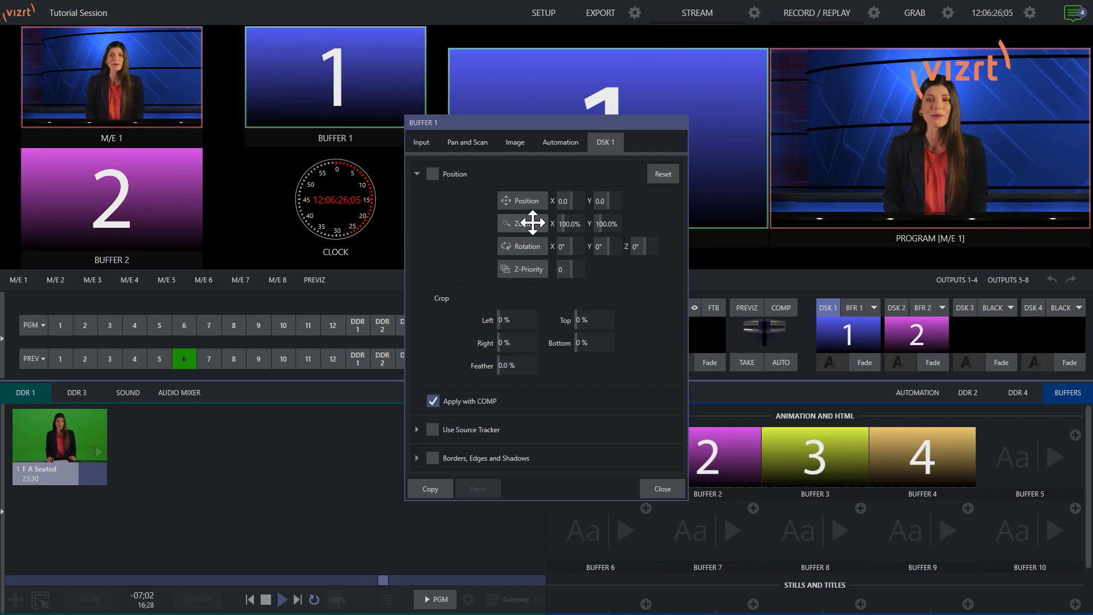
drag(550, 126, 304, 113)
drag(275, 205, 196, 205)
drag(265, 188, 173, 156)
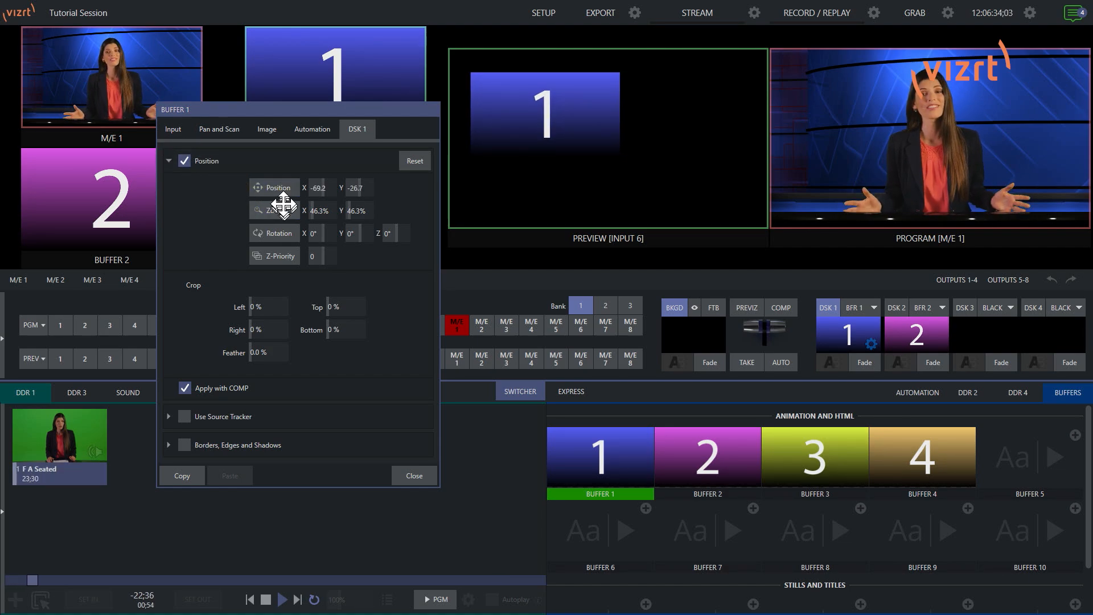
drag(283, 205, 247, 170)
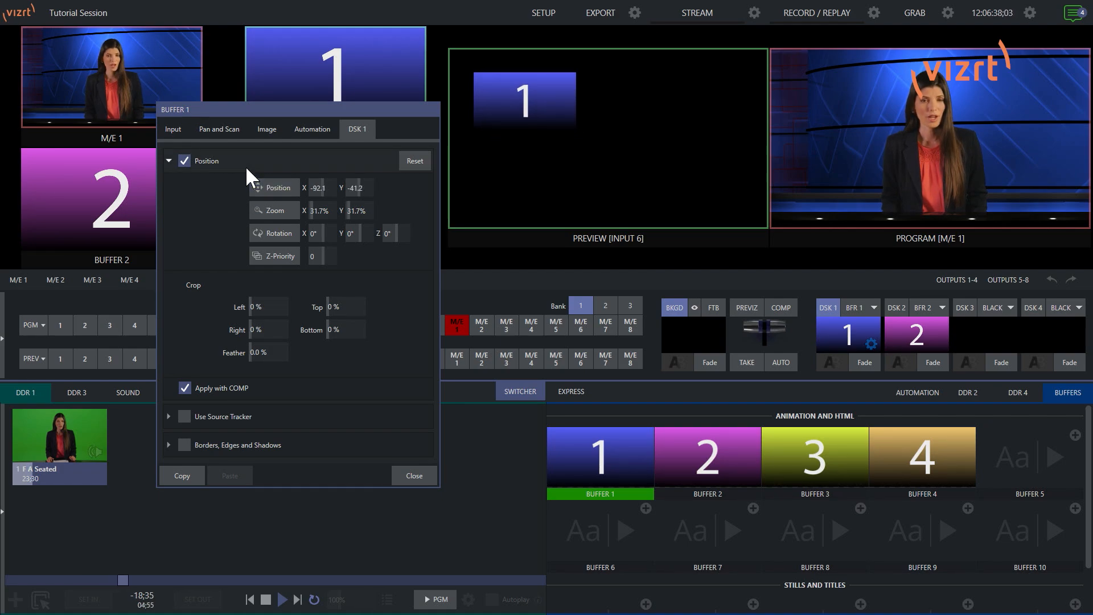
Crop the DSK 1 overlay by 10% on the left and right, then close its settings
click(273, 302)
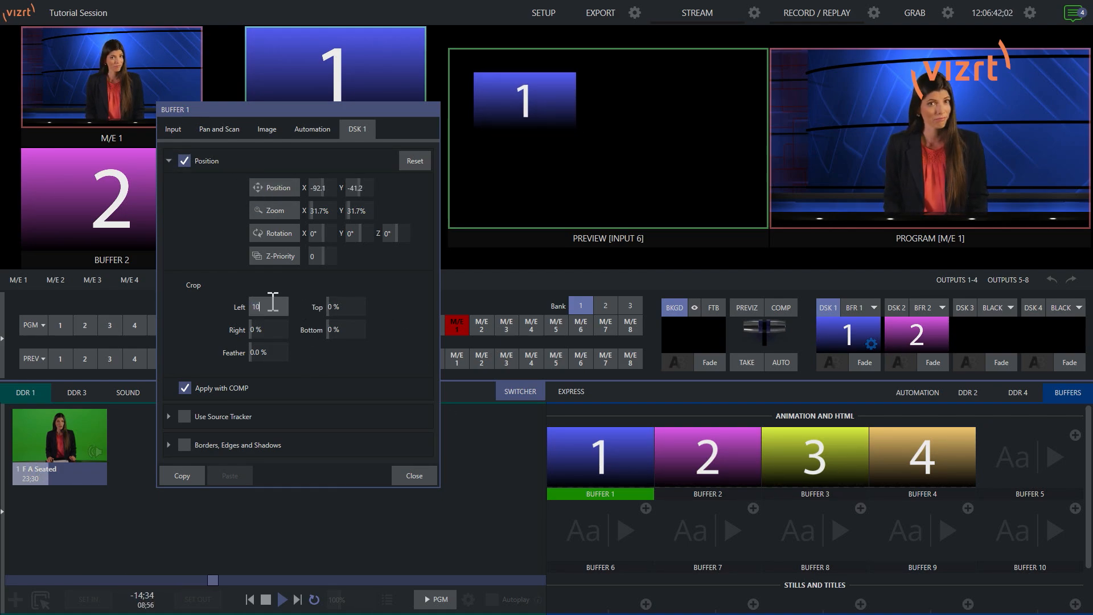
click(271, 323)
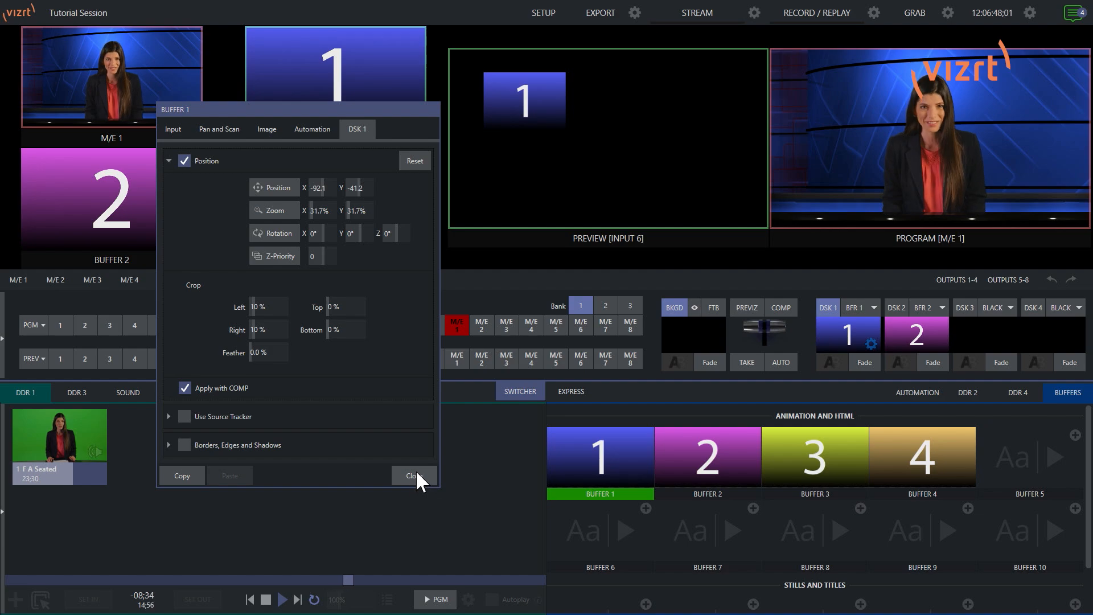
click(415, 470)
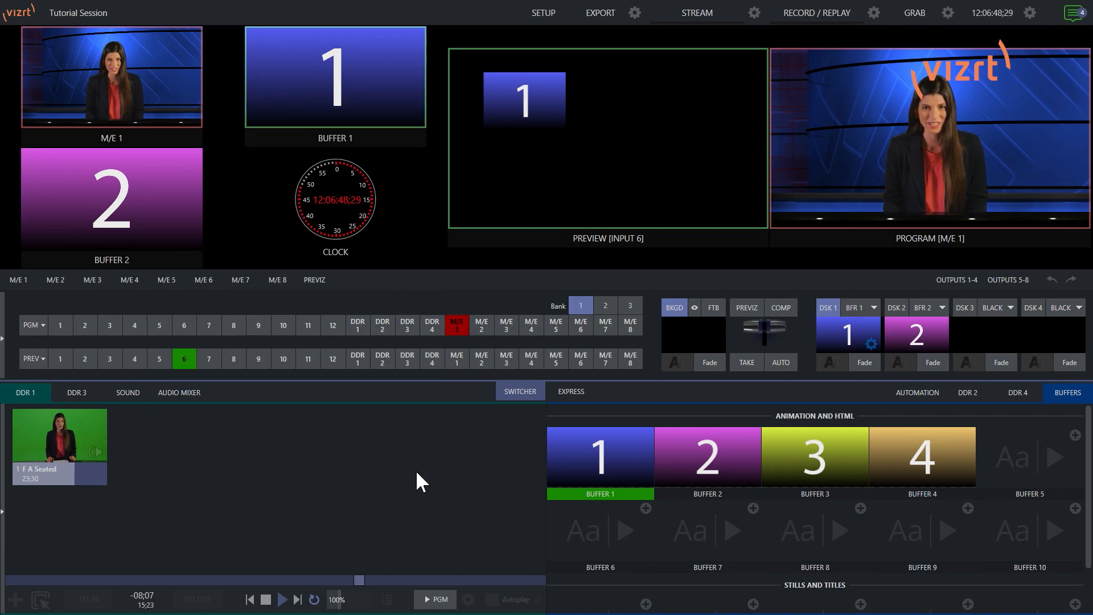
Put M/E 1 on preview and reposition the DSK 1 overlay to about X -100.8, Y -46.7
click(457, 357)
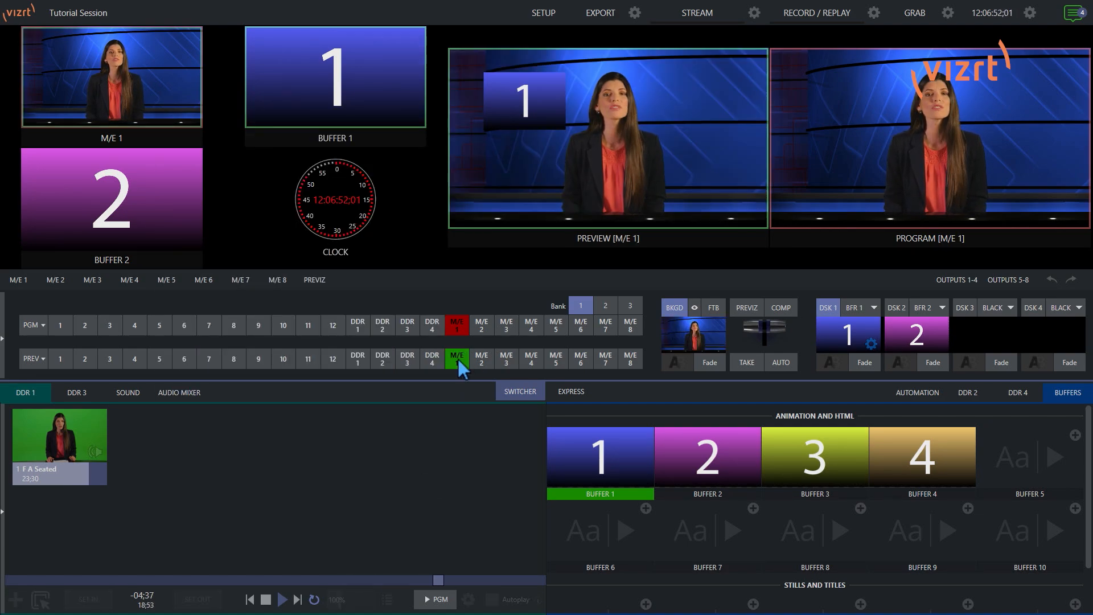
click(871, 343)
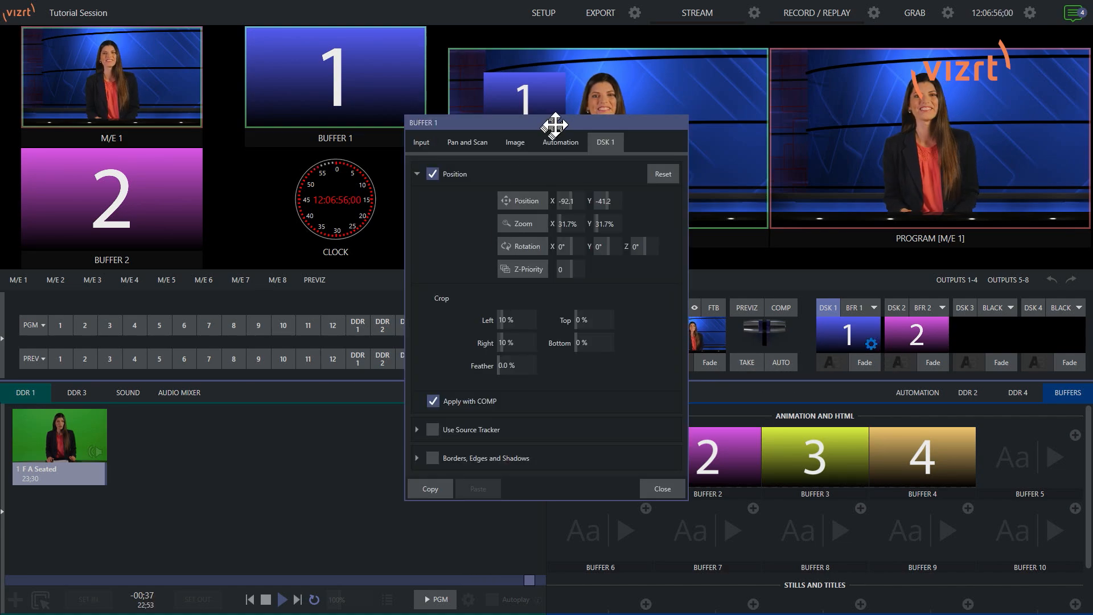
drag(559, 121, 349, 118)
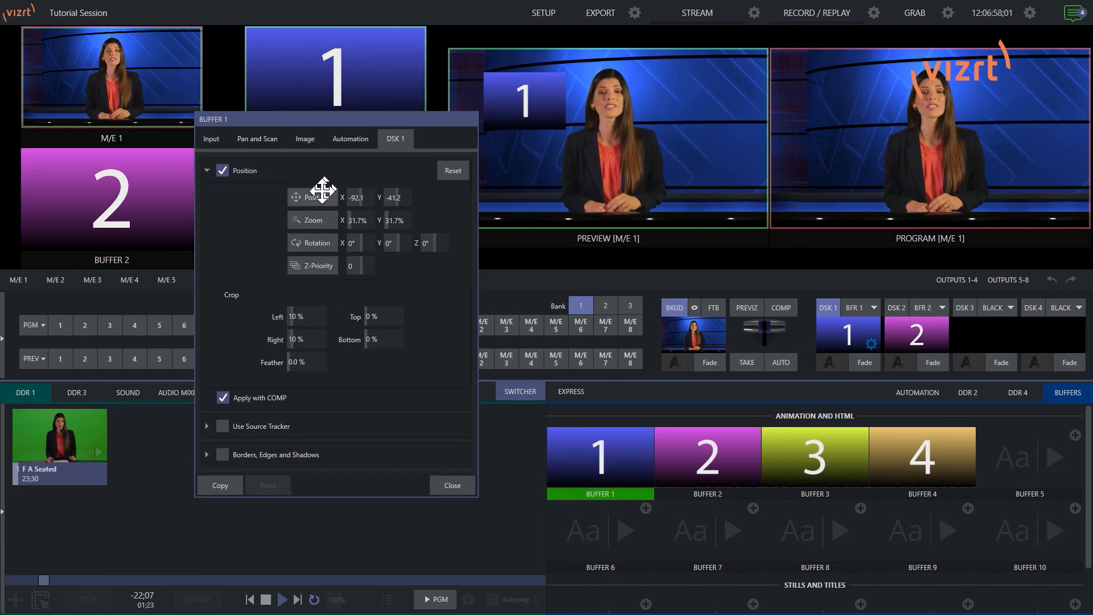
drag(318, 195, 306, 184)
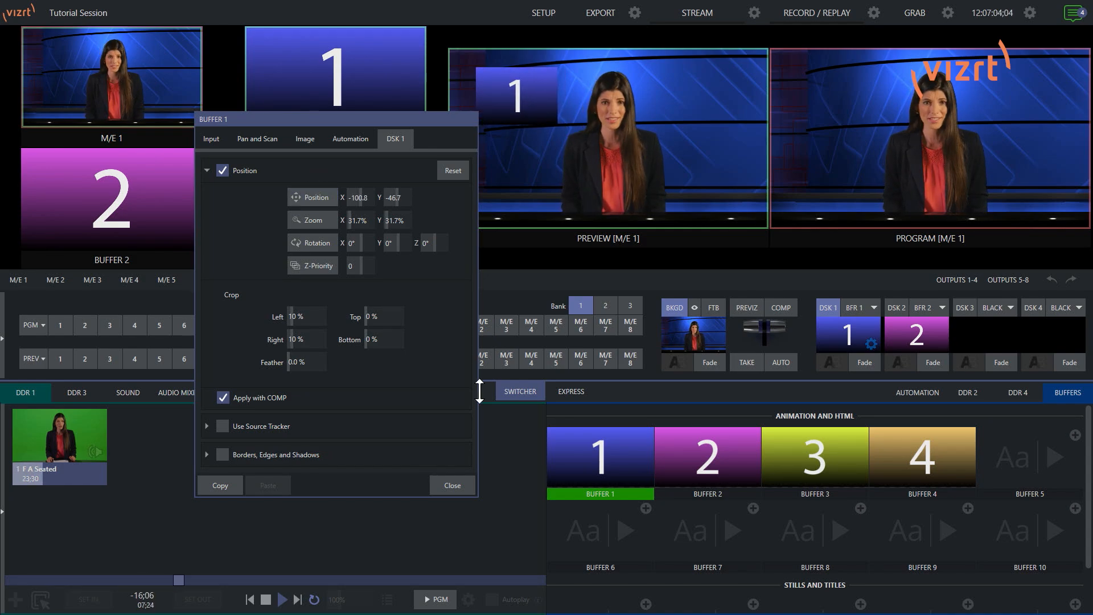
click(453, 485)
Fade the DSK 1 and DSK 2 overlays in and out of program to compare them
click(866, 362)
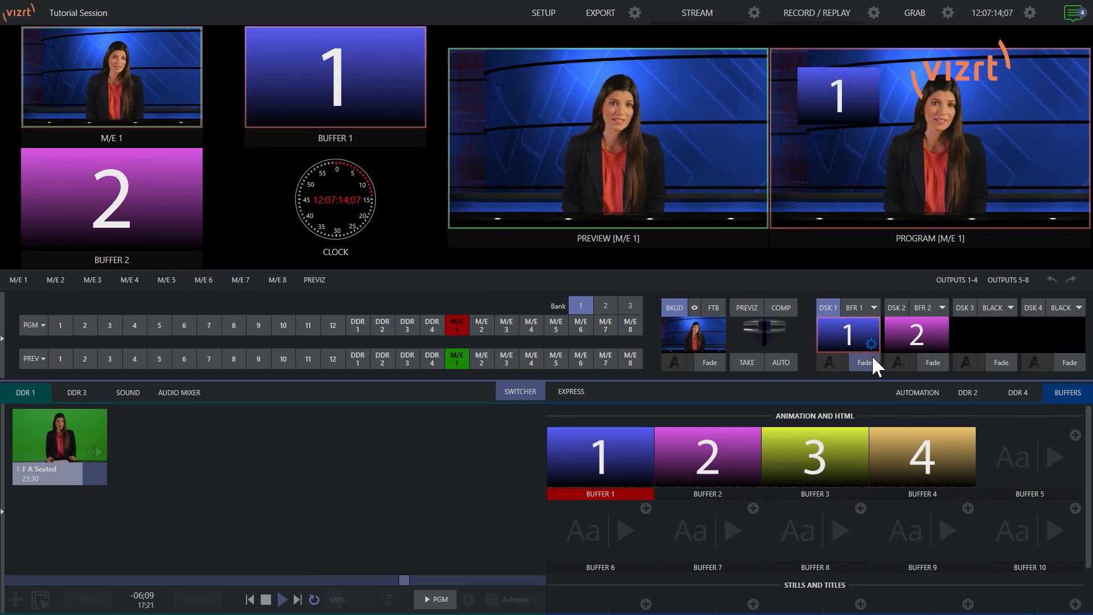
click(863, 359)
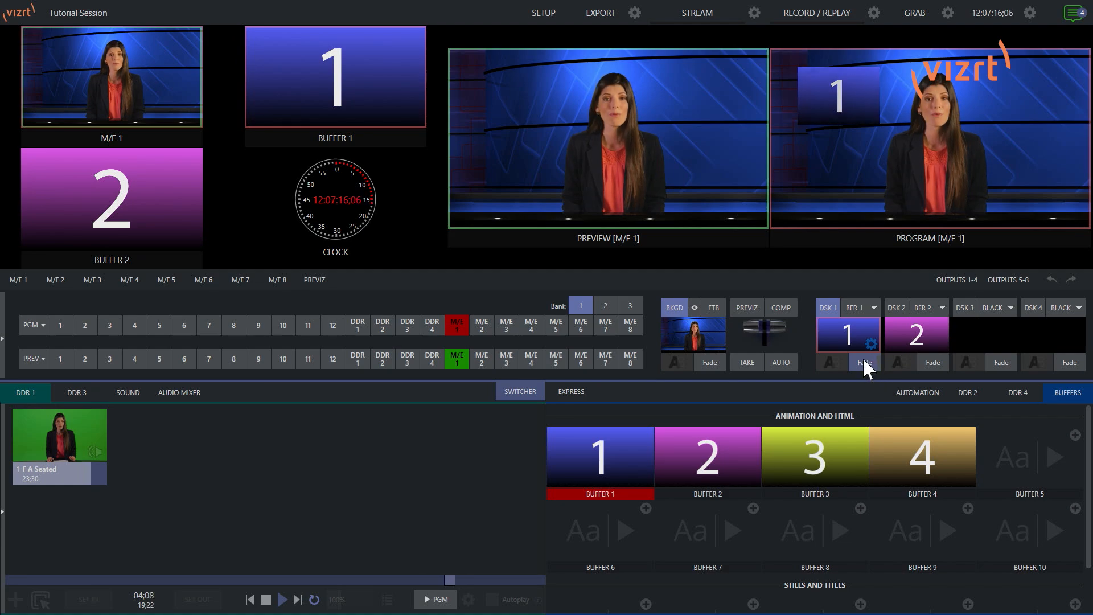
click(937, 365)
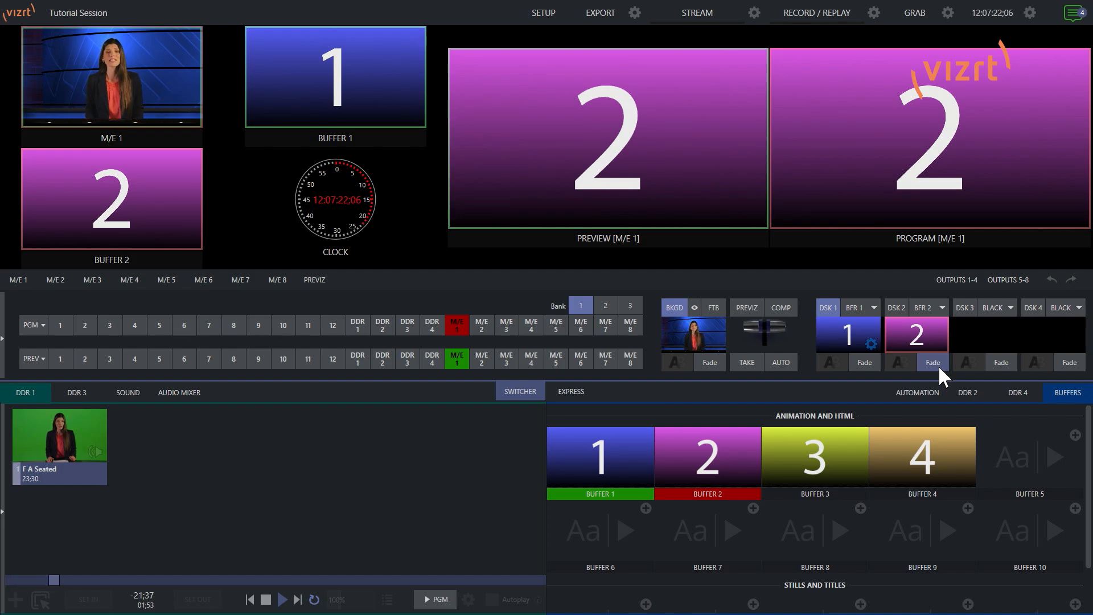
click(936, 361)
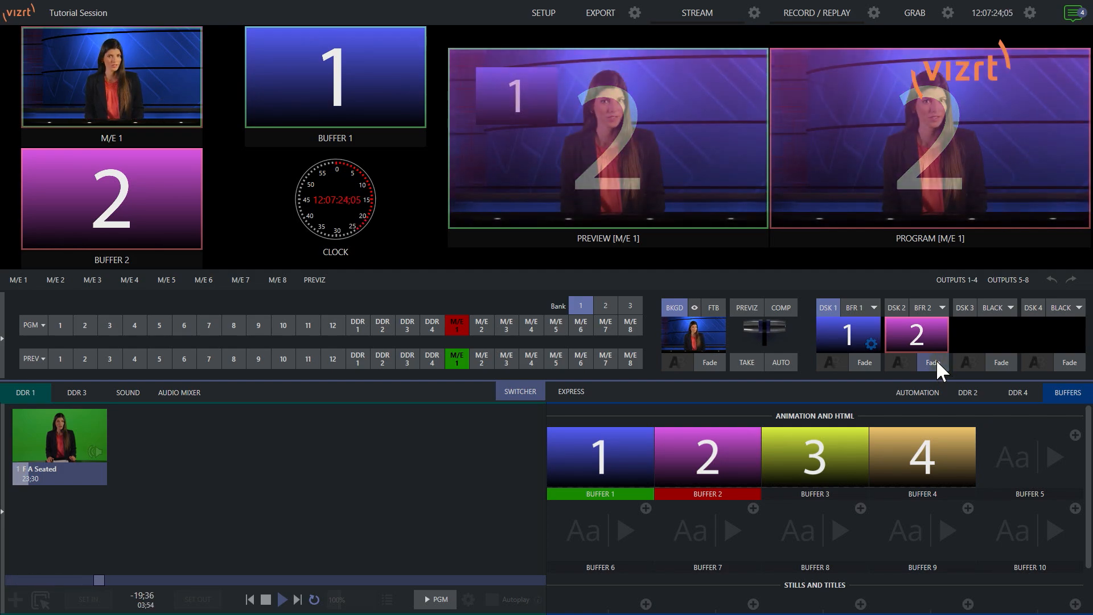
Copy the DSK 1 overlay's position and crop settings
click(869, 341)
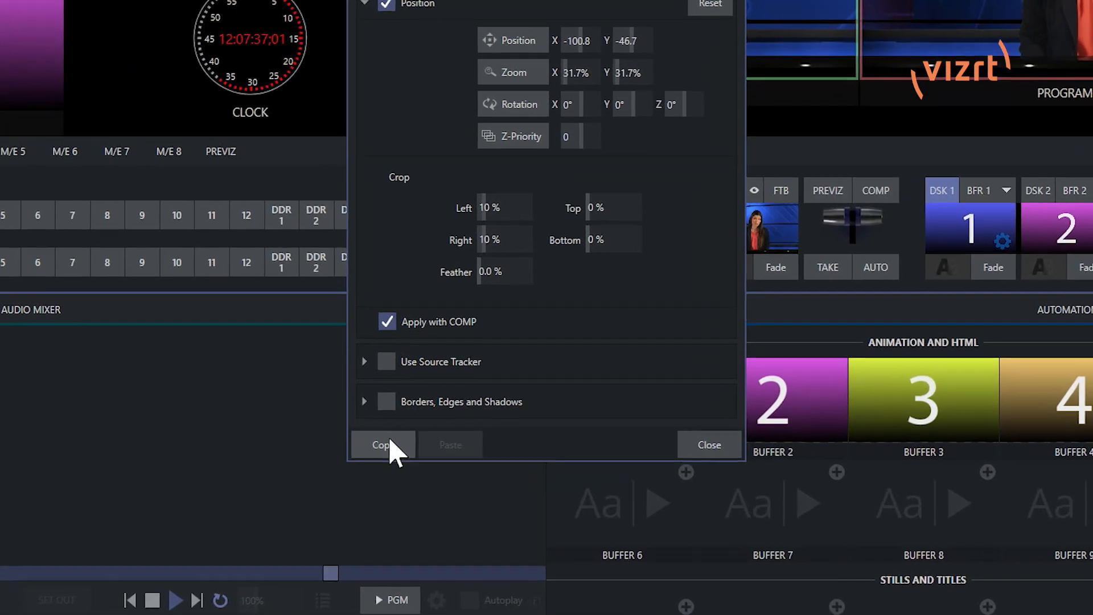
click(440, 487)
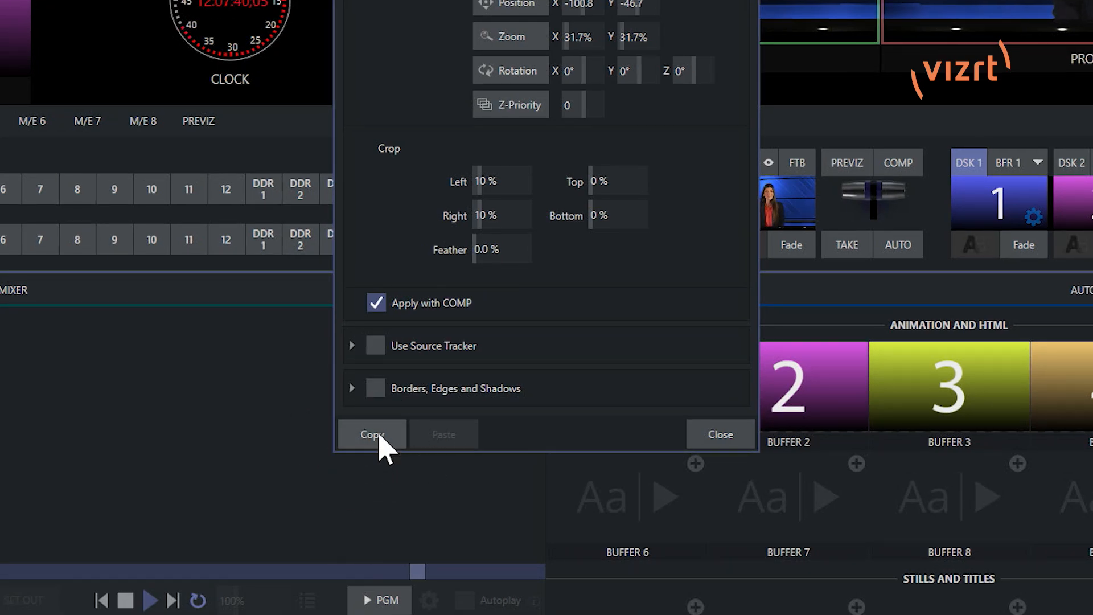
click(381, 446)
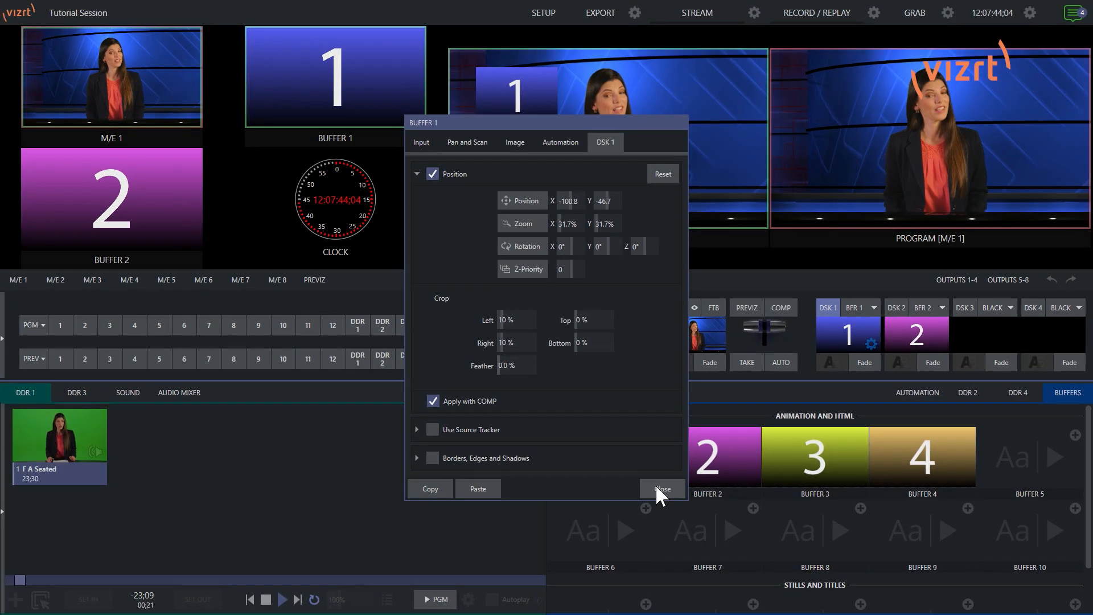
click(719, 434)
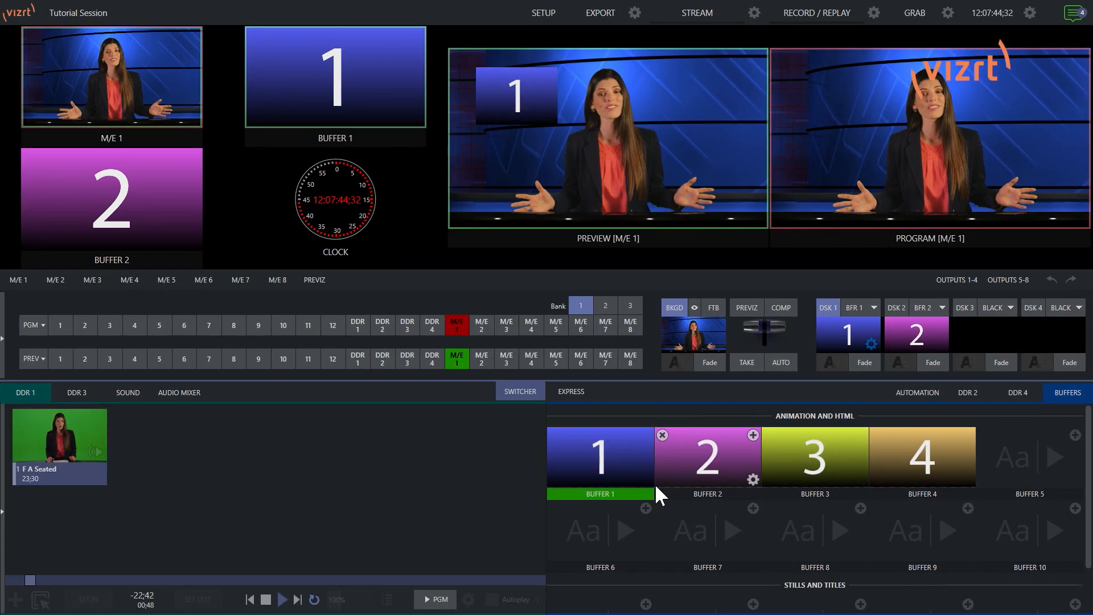
Paste the copied position and crop settings into the DSK 2 overlay
click(939, 344)
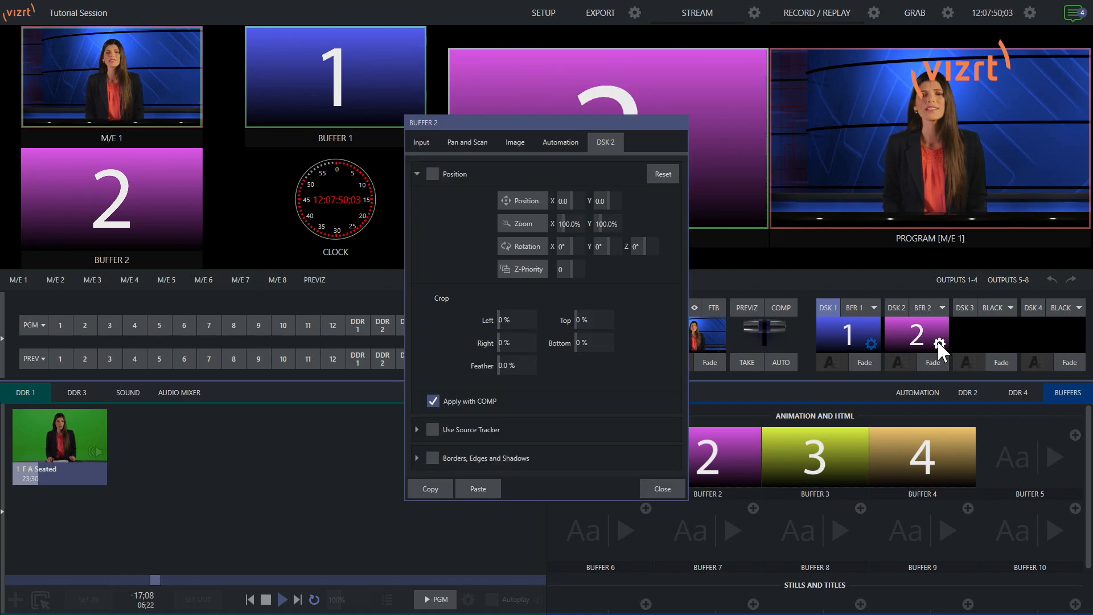
click(485, 485)
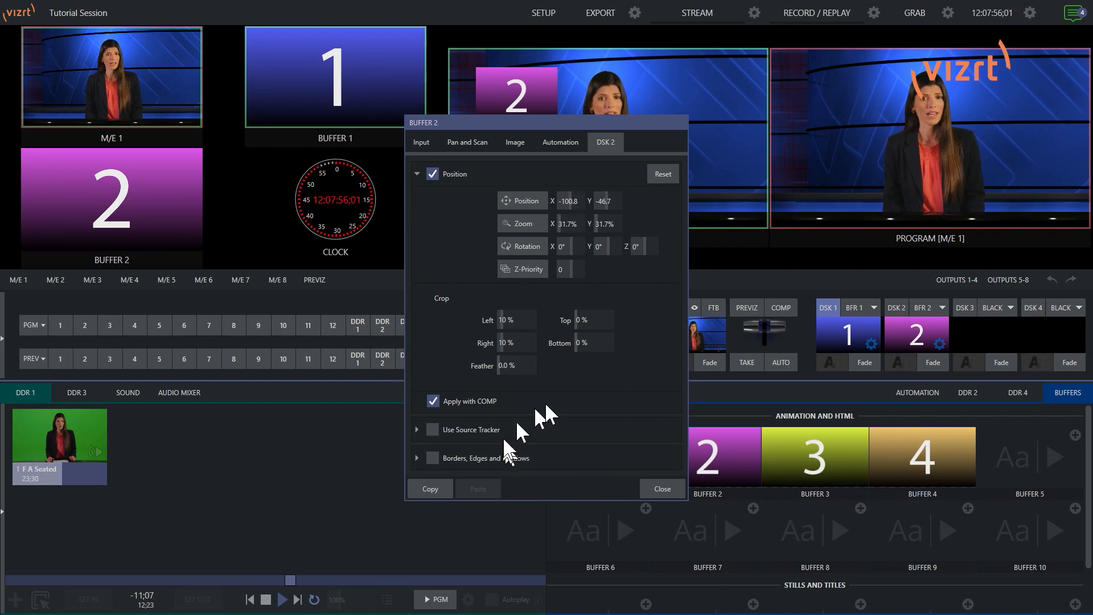
click(656, 488)
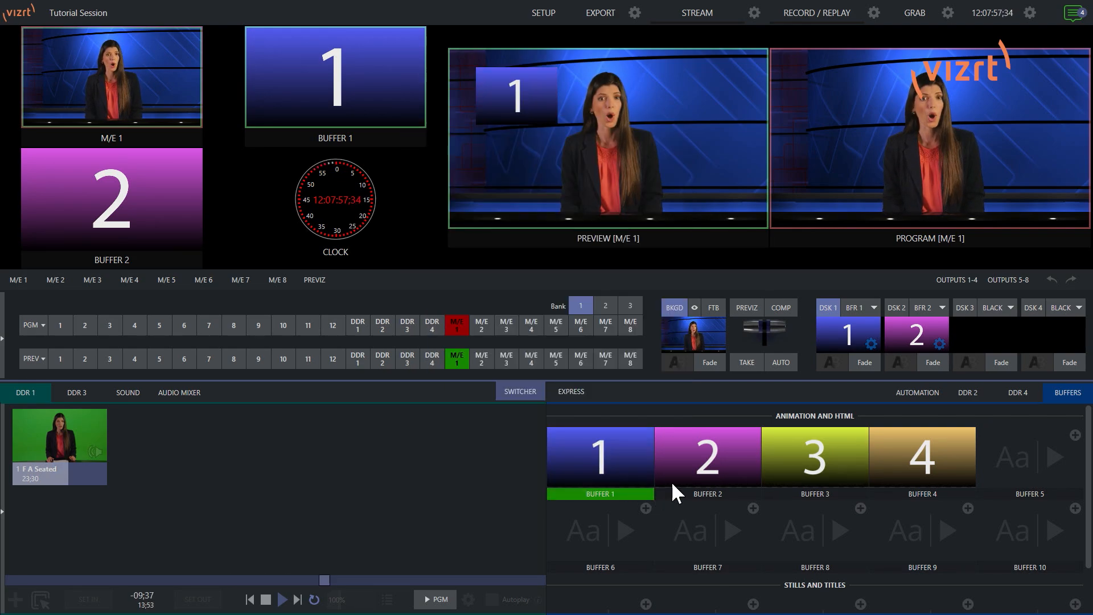
Fade the DSK 2 and DSK 1 overlays in and out of program in turn to check their placement
click(934, 360)
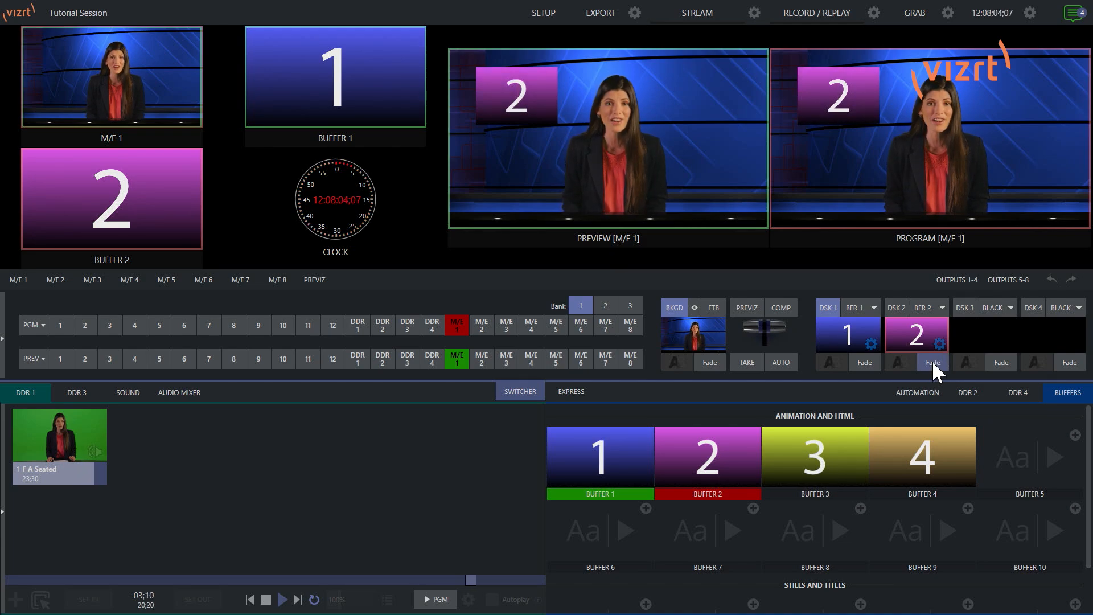
click(932, 360)
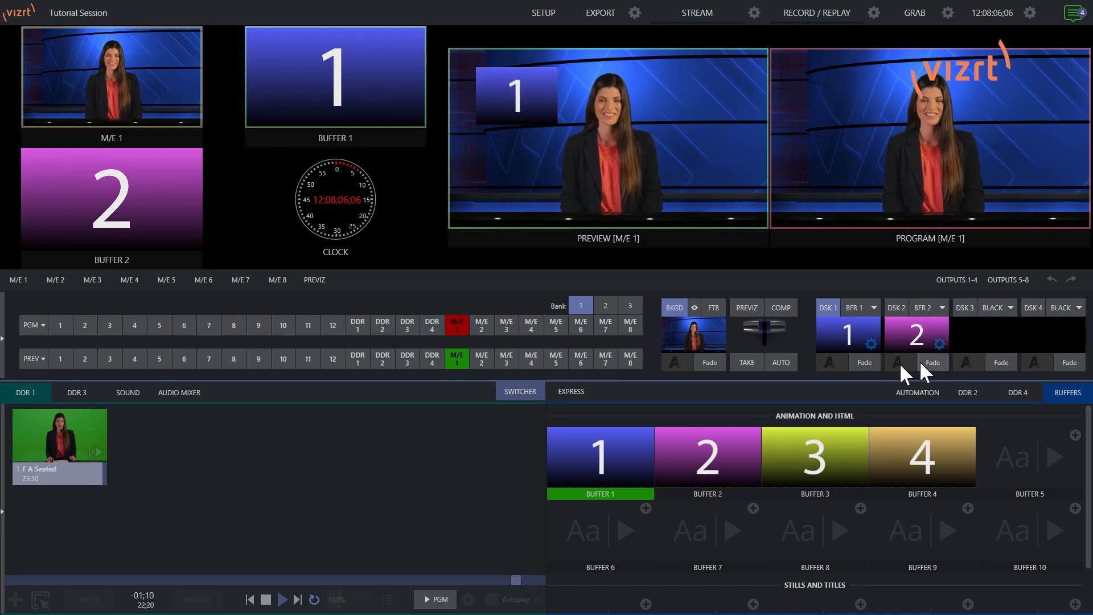
click(866, 361)
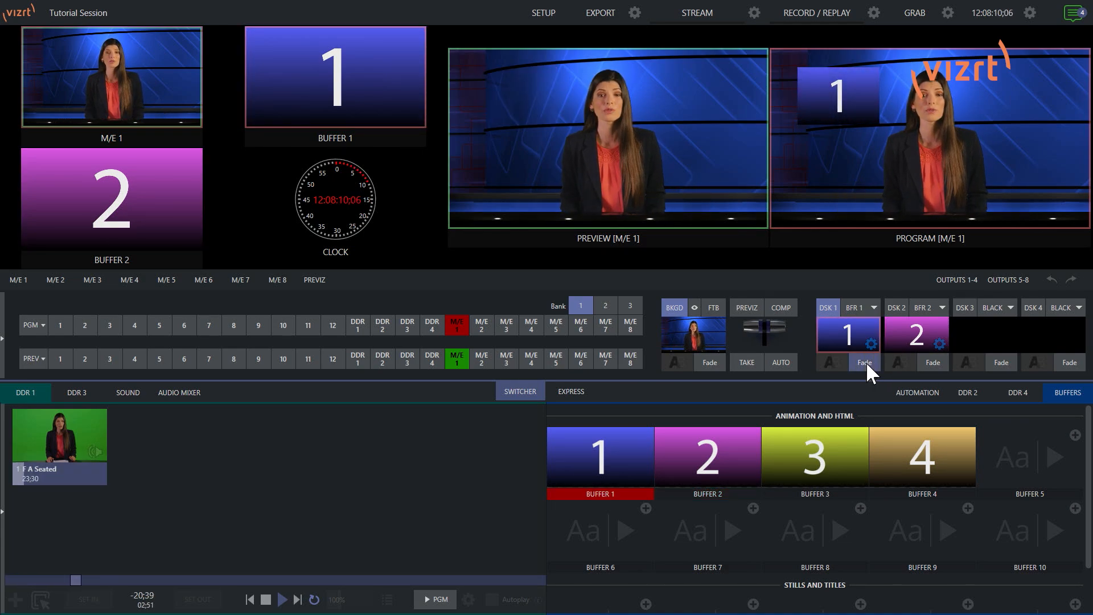
click(866, 361)
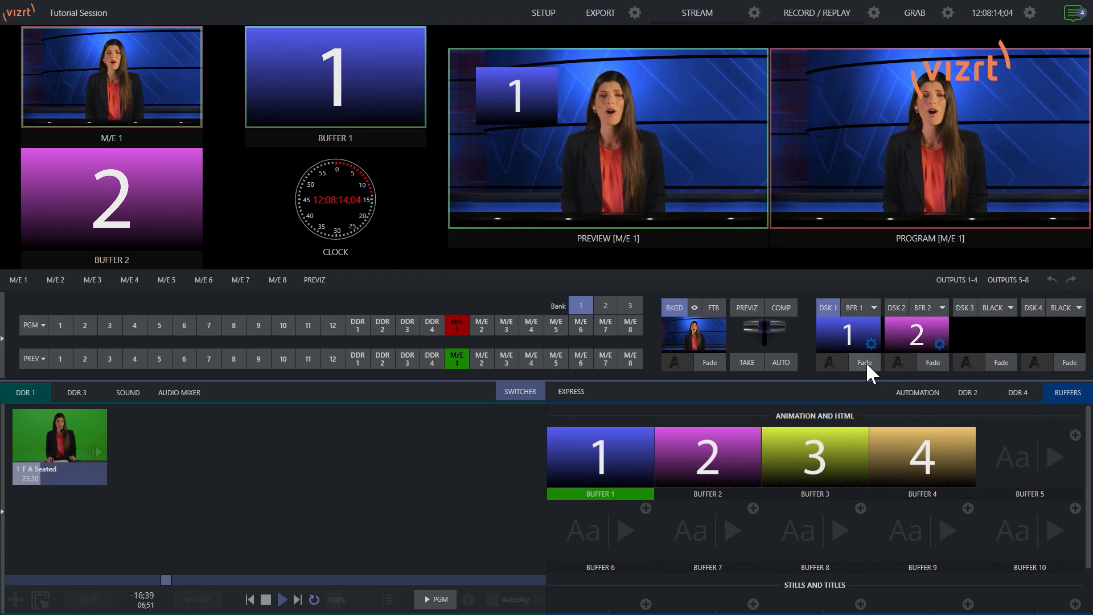
click(934, 362)
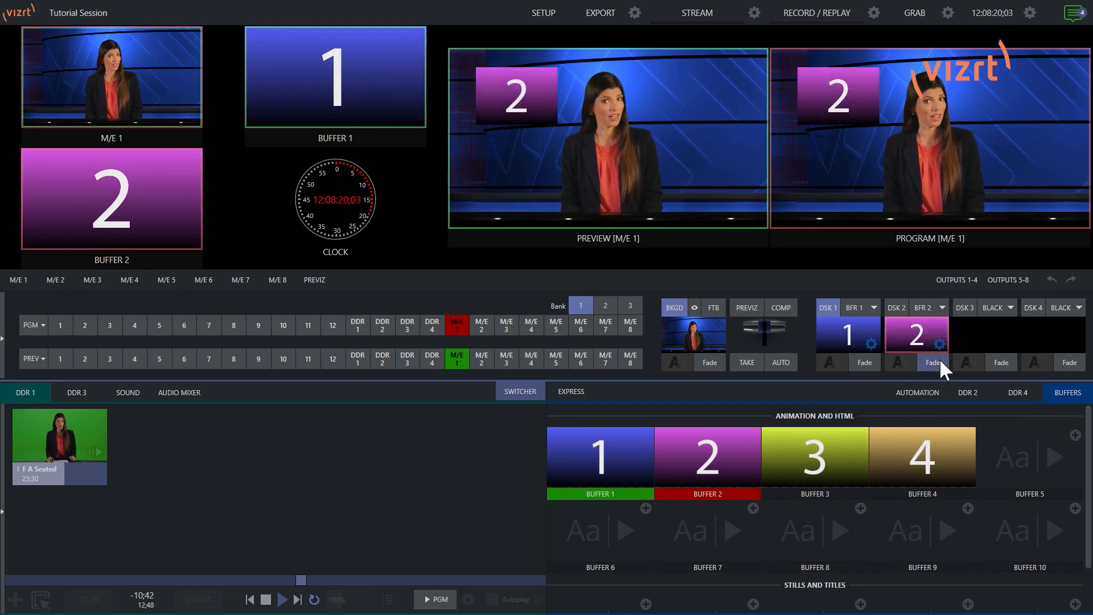
click(940, 359)
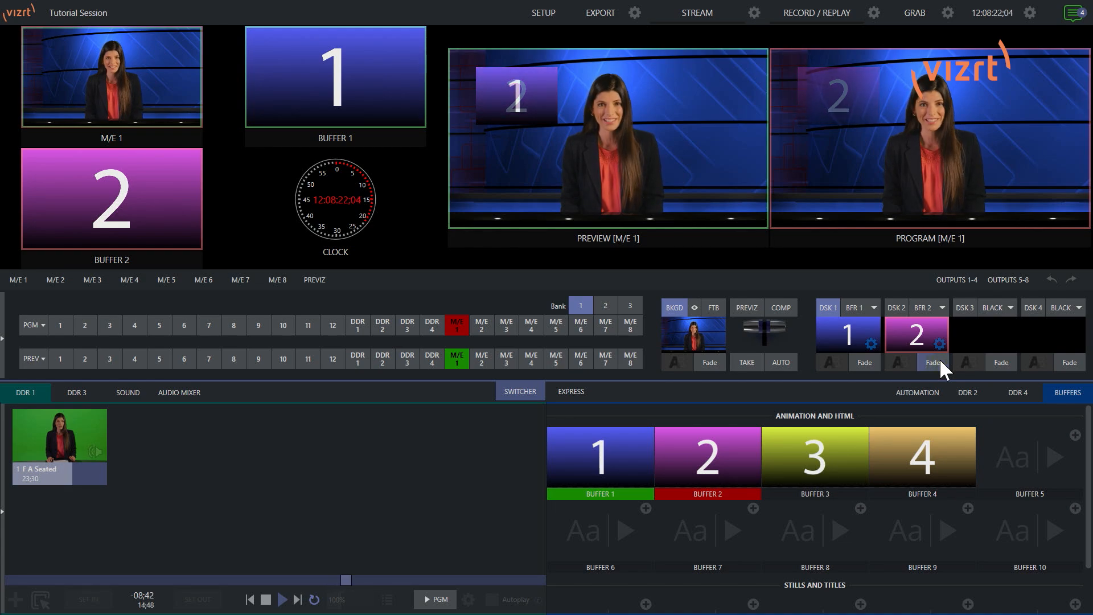